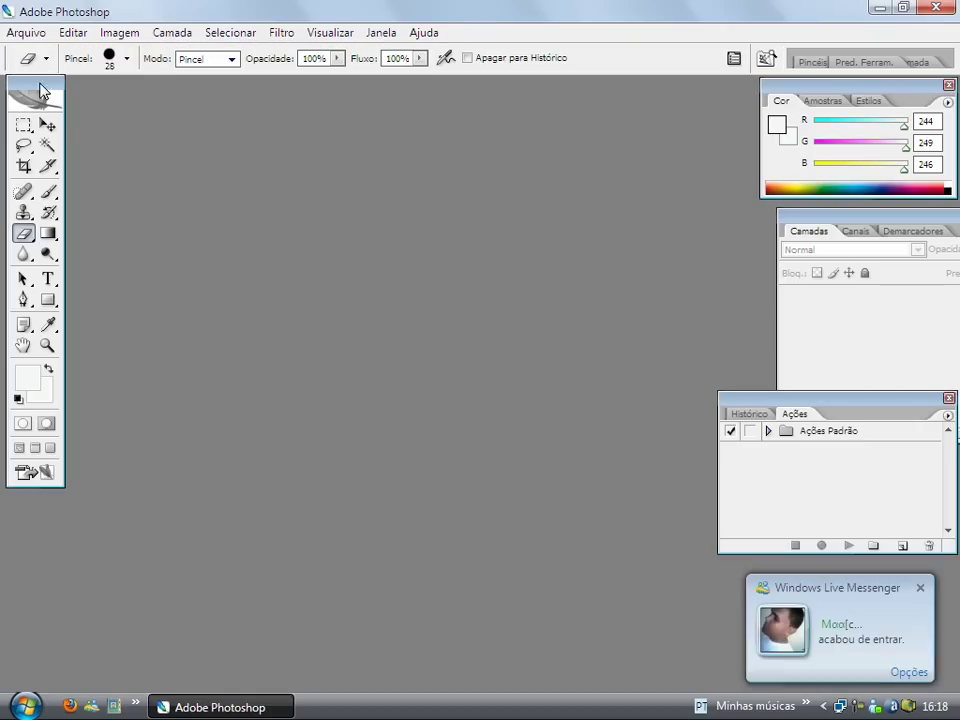
Open cor-vermelho-01g.jpg from the Desktop with Arquivo > Abrir.
left_click(33, 36)
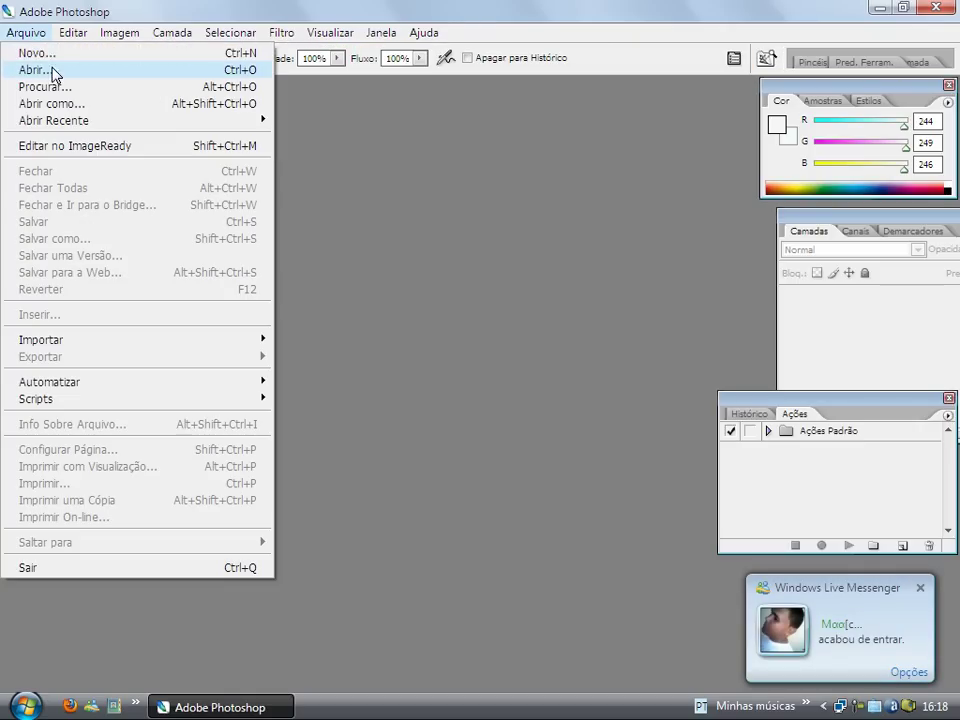
left_click(48, 68)
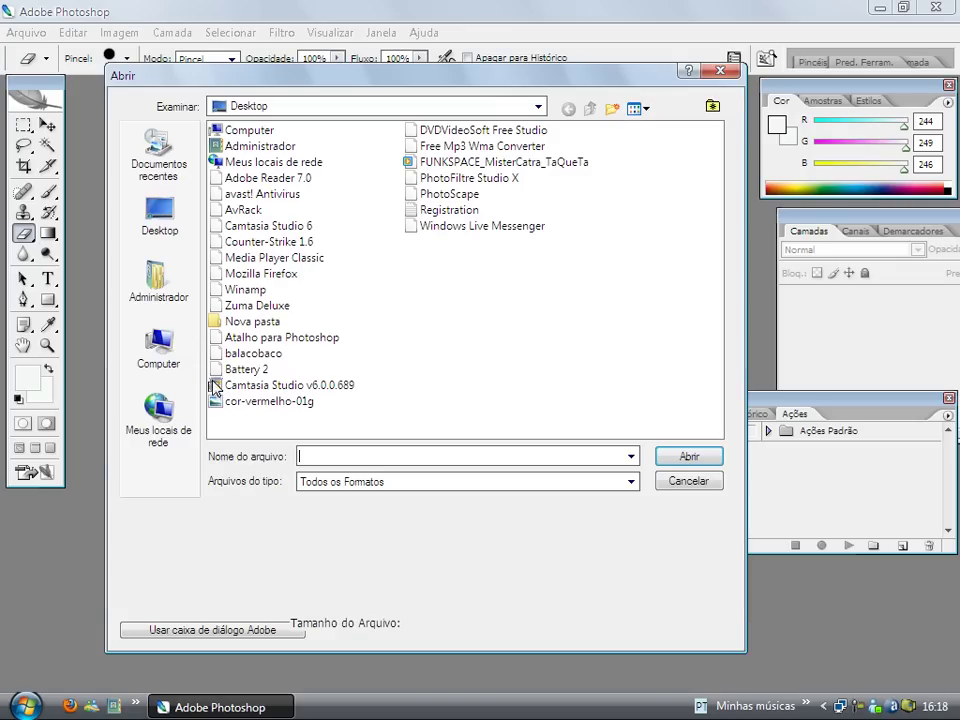
left_click(268, 402)
left_click(686, 456)
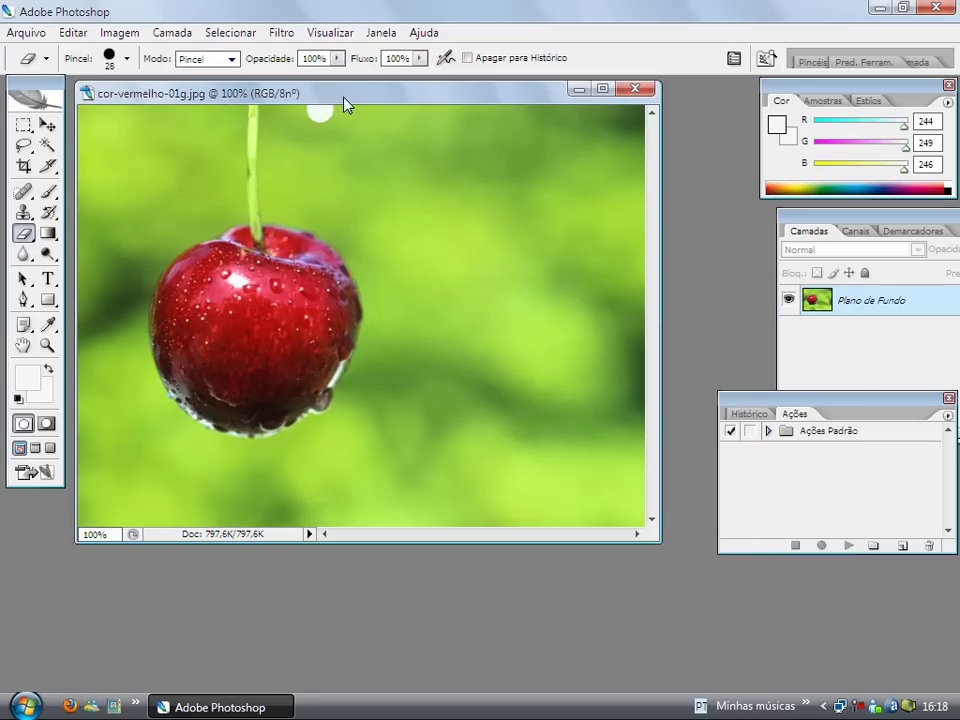
Undo the stray Borracha mark, then duplicate the Background layer into Camada 1 with Ctrl+J.
left_click_drag(349, 98, 364, 96)
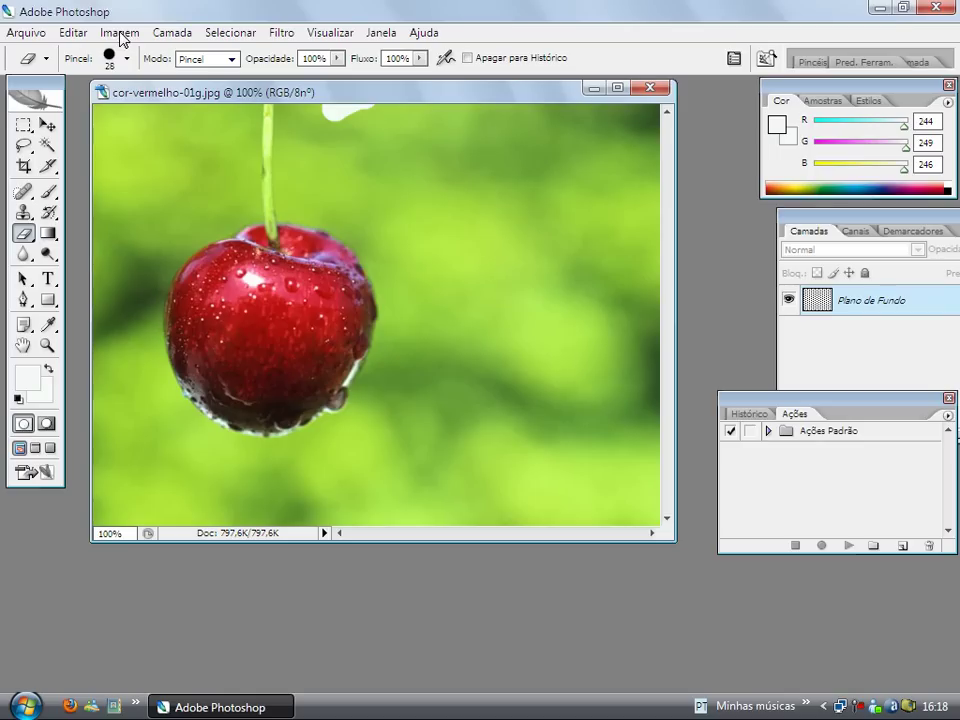
left_click_drag(472, 92, 539, 92)
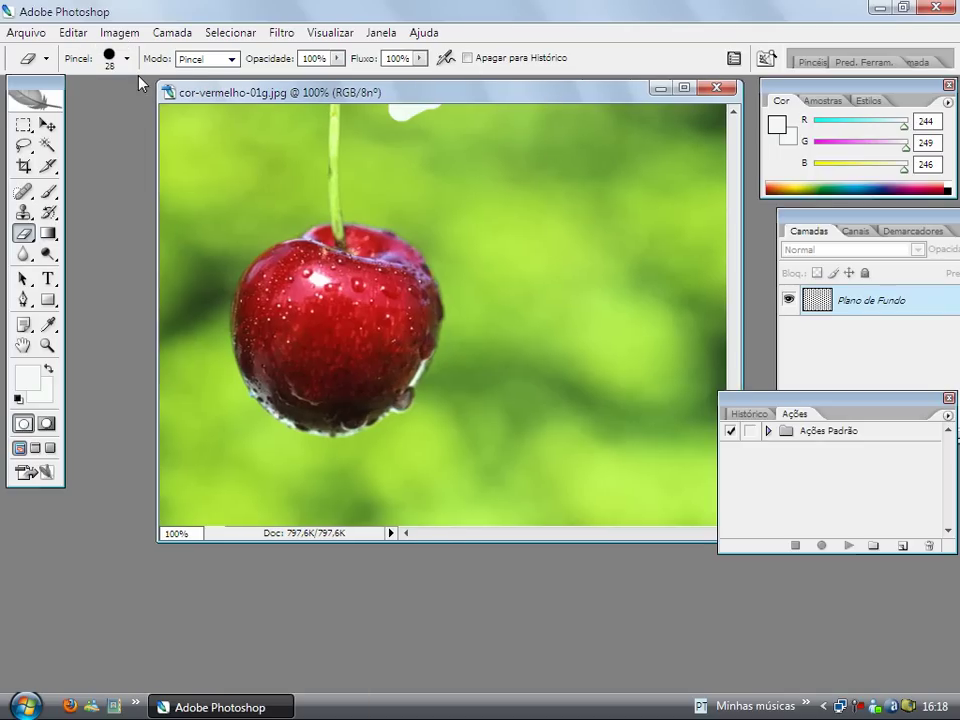
left_click(119, 32)
left_click(170, 32)
left_click(170, 34)
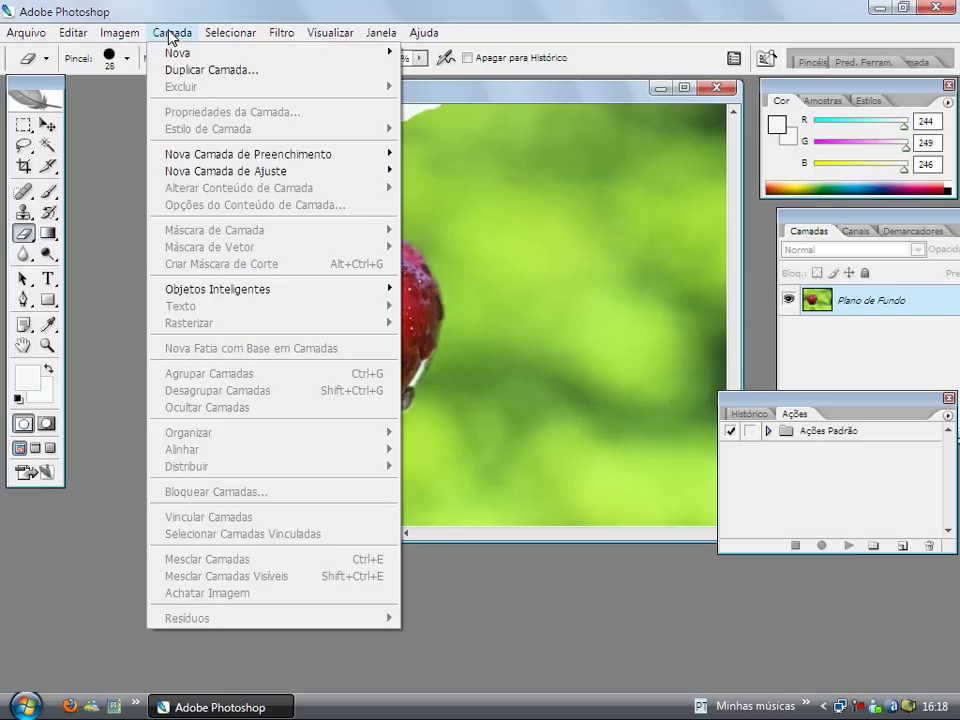
left_click(95, 55)
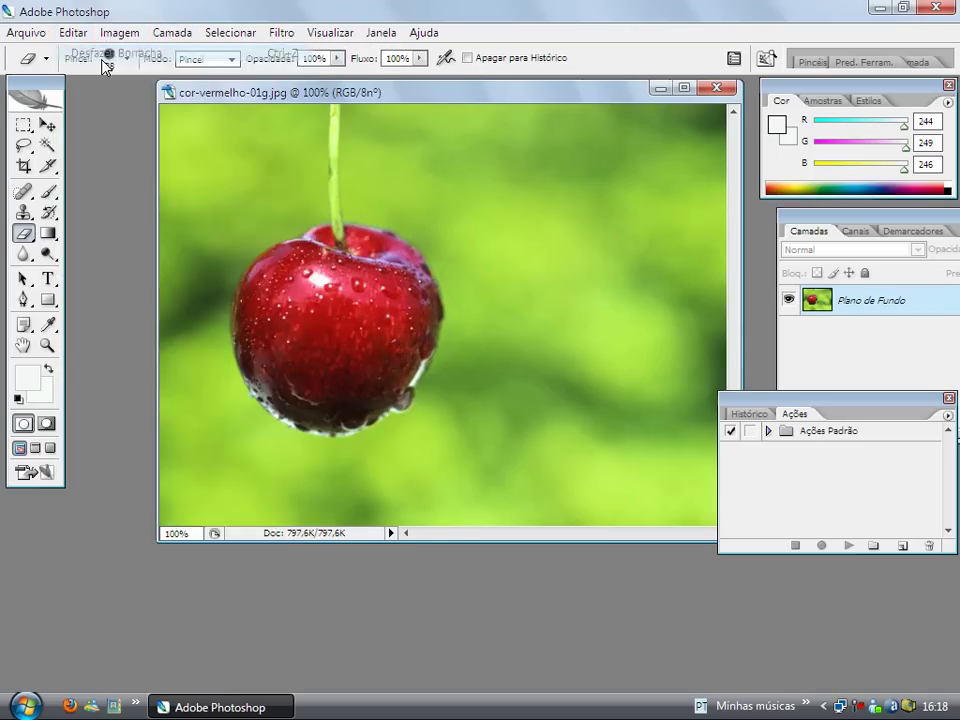
key("ctrl+j")
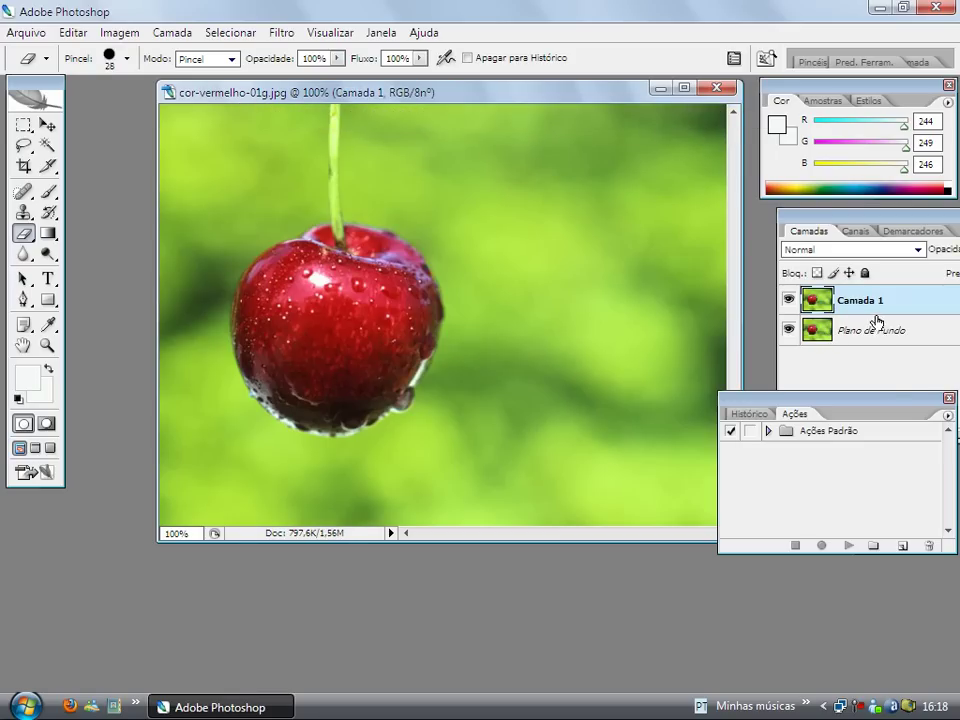
Apply Imagem > Ajustes > Remover Saturação to make Camada 1 black and white.
left_click(120, 34)
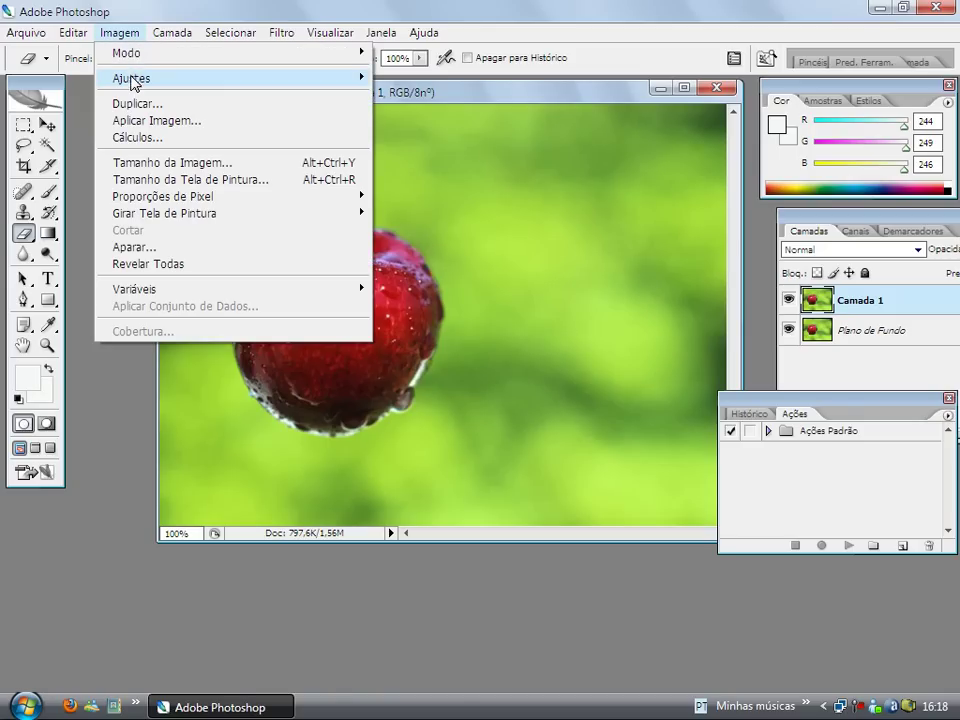
mouse_move(131, 78)
left_click(435, 221)
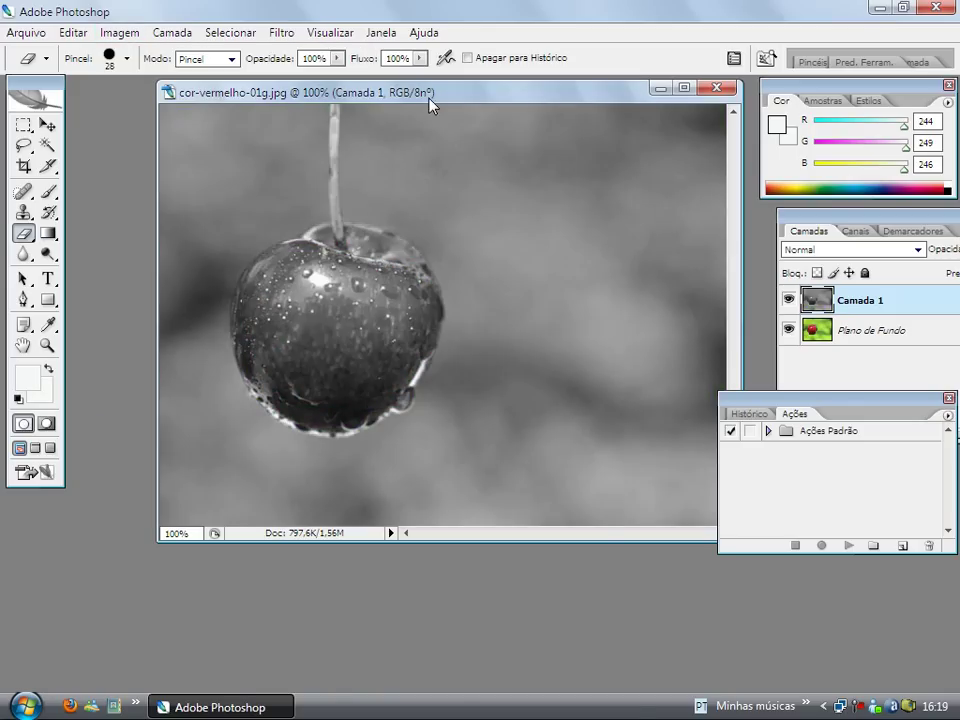
left_click_drag(430, 105, 397, 157)
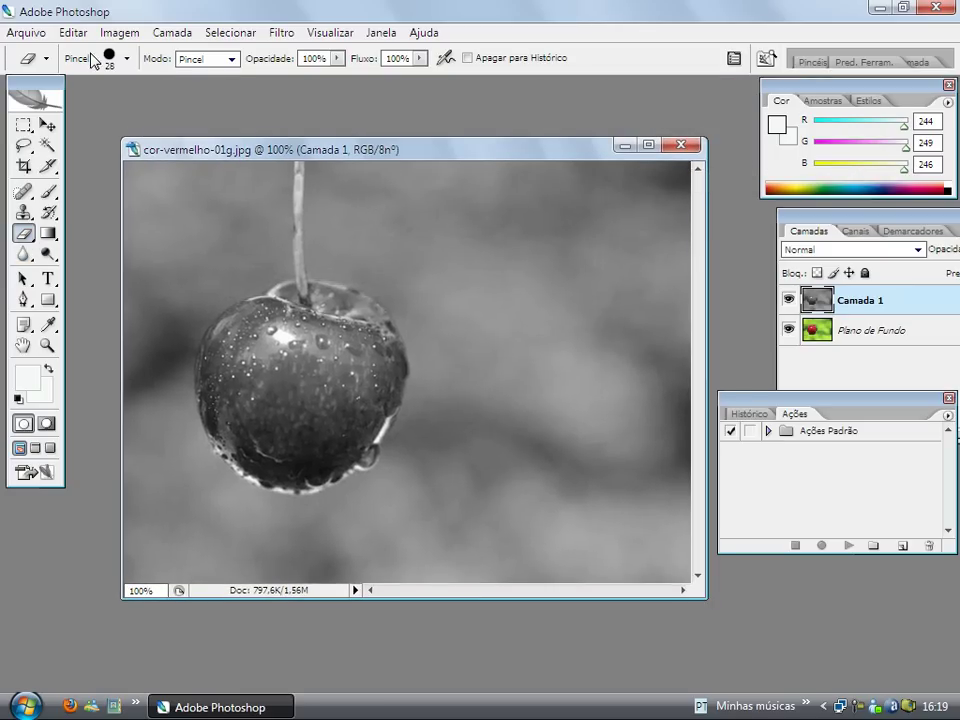
Set the eraser brush Diâmetro Mestre to 62 px.
left_click(127, 61)
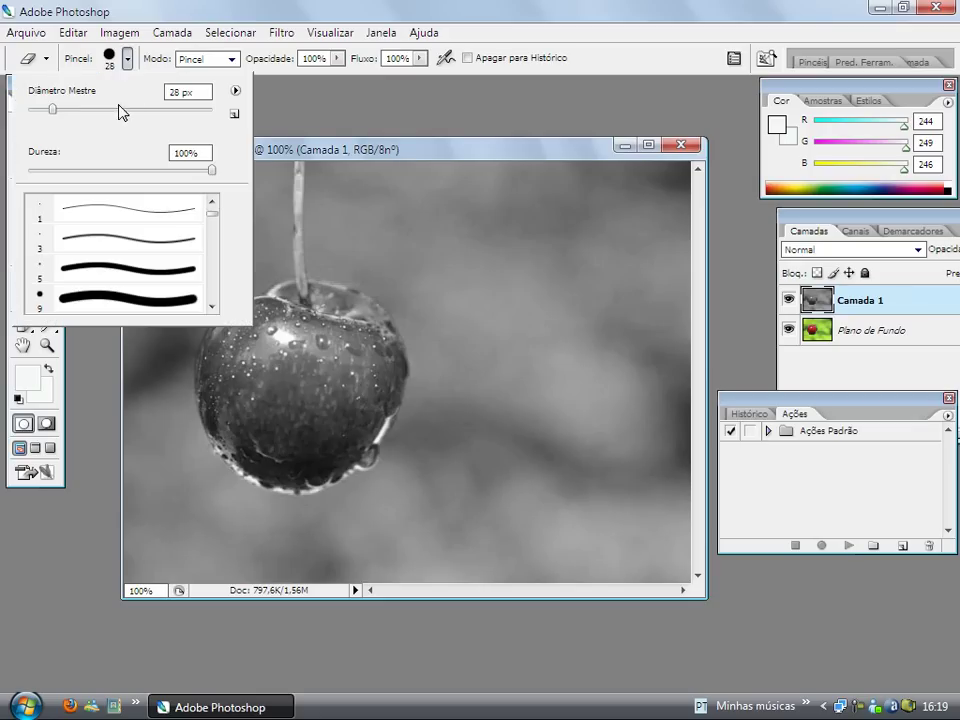
left_click_drag(84, 110, 113, 112)
left_click(306, 113)
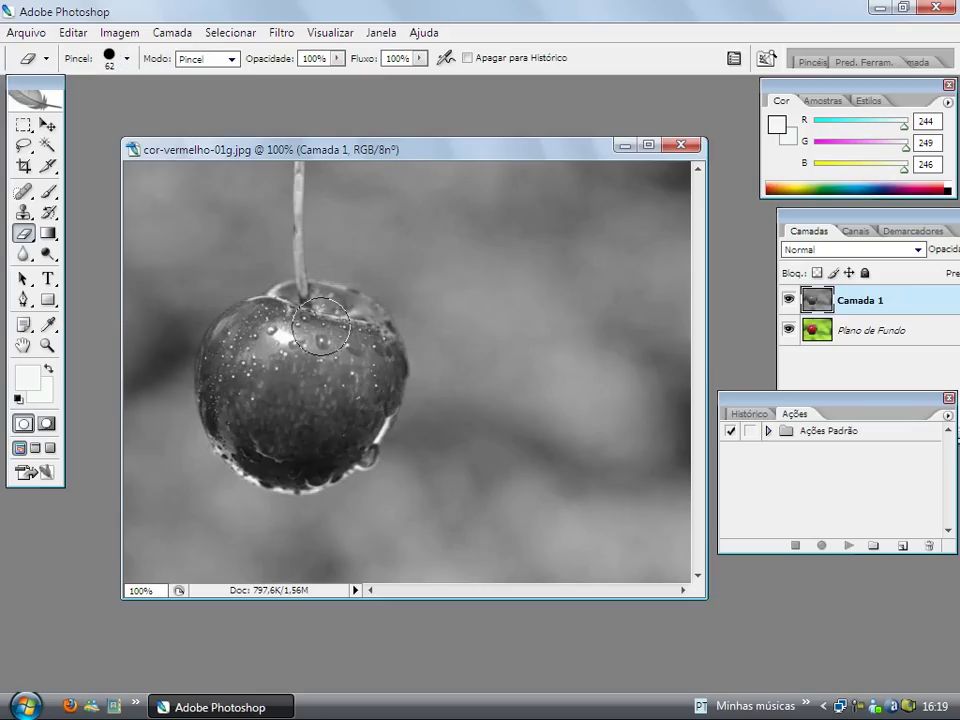
Erase the grey from the cherry on Camada 1 so it shows red again.
left_click_drag(256, 340, 293, 346)
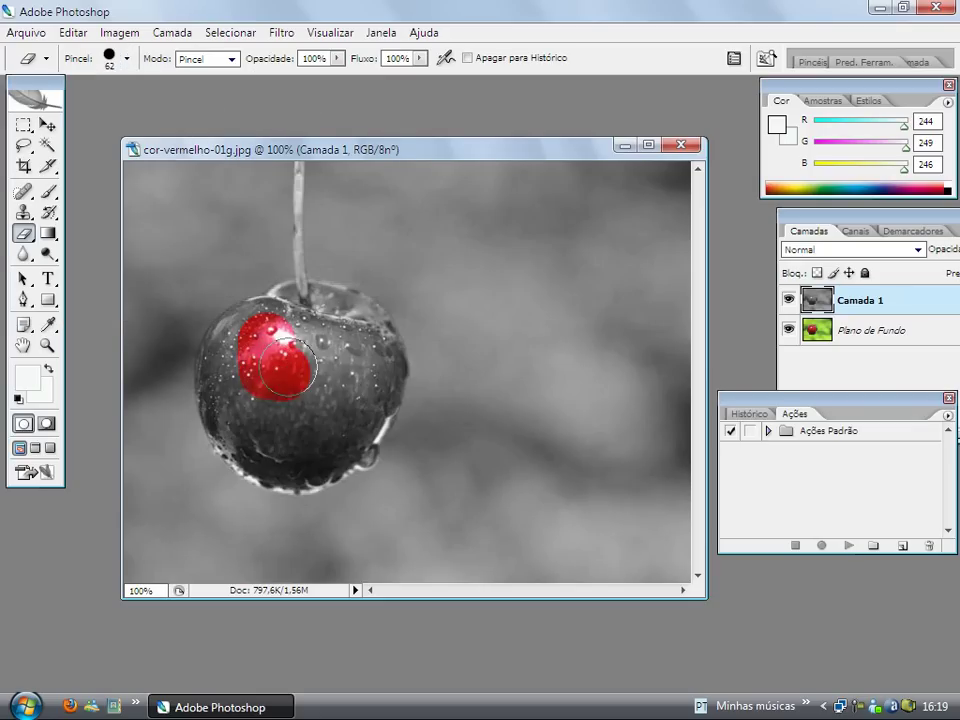
left_click(352, 392)
mouse_move(352, 392)
left_mouse_down()
mouse_move(335, 357)
mouse_move(237, 375)
mouse_move(287, 333)
mouse_move(364, 384)
mouse_move(358, 424)
mouse_move(369, 386)
mouse_move(303, 458)
mouse_move(272, 454)
mouse_move(241, 433)
mouse_move(221, 369)
mouse_move(228, 340)
mouse_move(245, 328)
mouse_move(233, 336)
mouse_move(335, 444)
mouse_move(234, 442)
mouse_move(240, 403)
mouse_move(231, 407)
mouse_move(250, 432)
mouse_move(311, 452)
mouse_move(360, 433)
mouse_move(364, 386)
mouse_move(398, 360)
mouse_move(388, 325)
mouse_move(362, 312)
mouse_move(353, 328)
left_mouse_up()
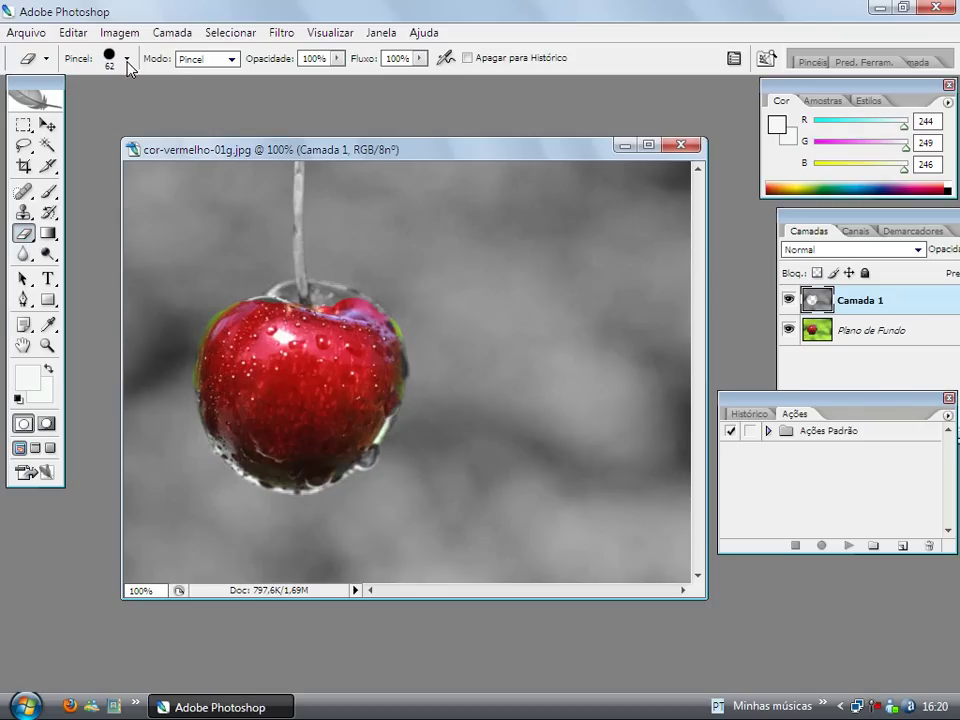
Shrink the eraser to 19 px to touch up the cherry's edges near the stem.
left_click(127, 60)
left_click(44, 109)
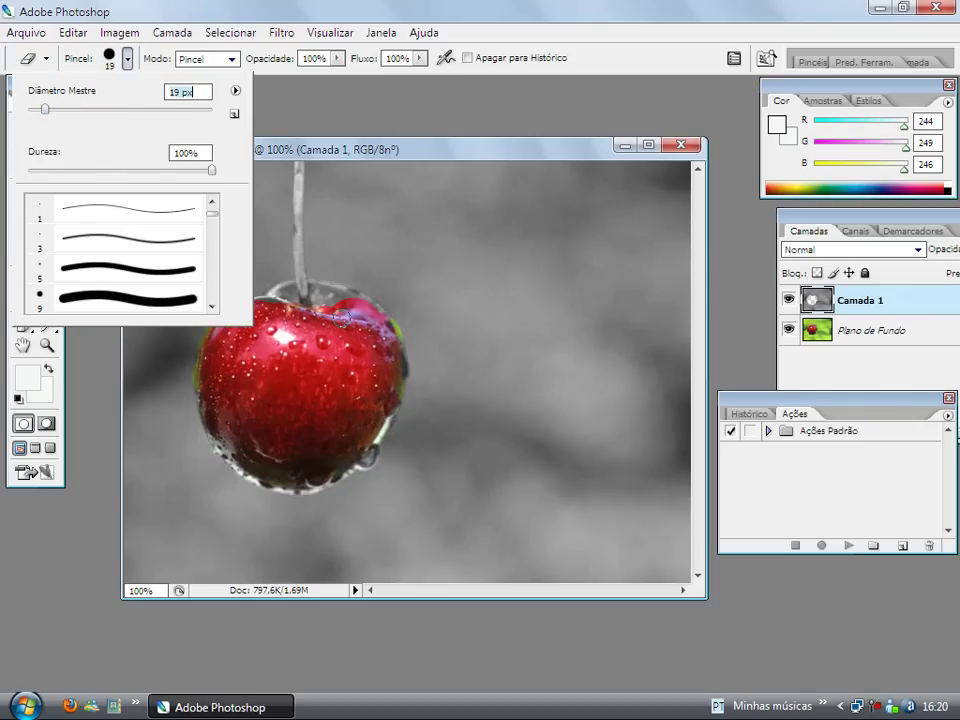
left_click(341, 302)
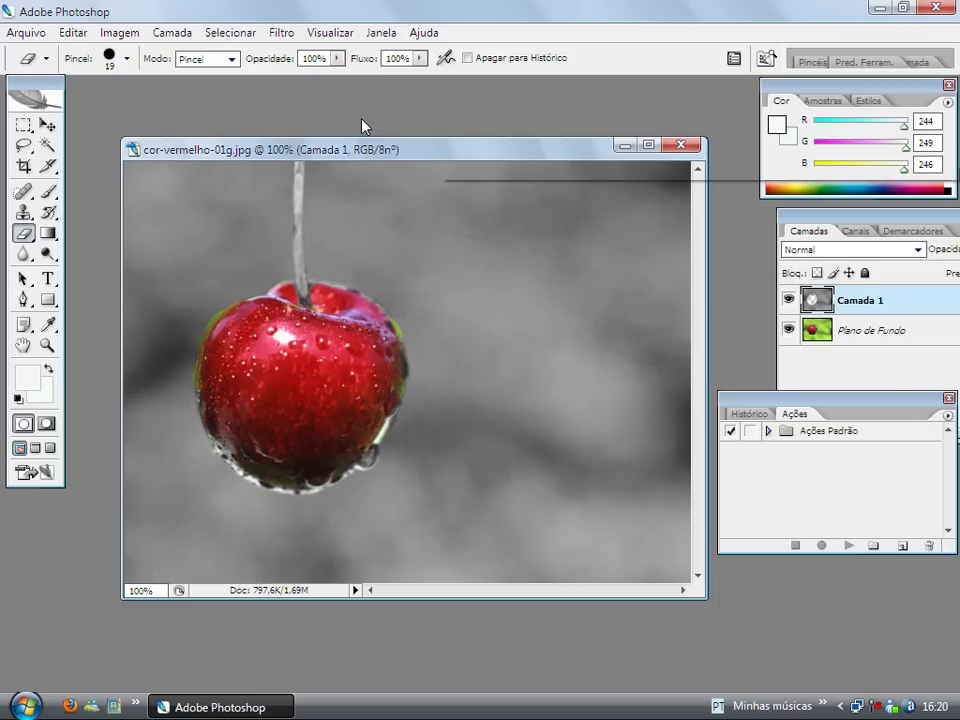
left_click(12, 33)
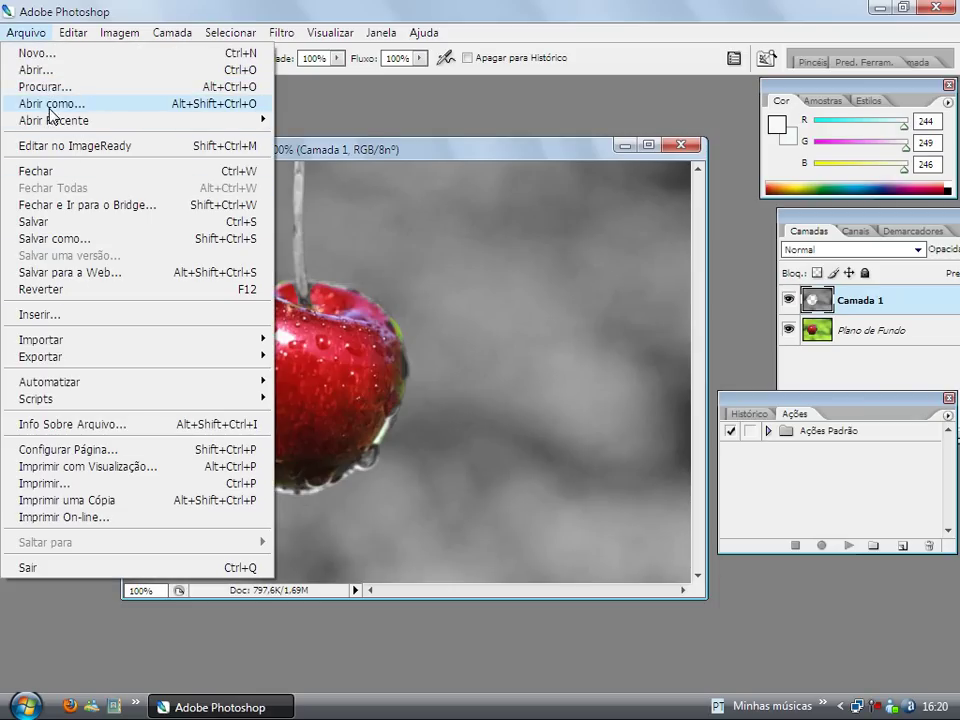
Save the image to the Desktop as JPEG 'maçã pronta' at quality 9.
left_click(55, 238)
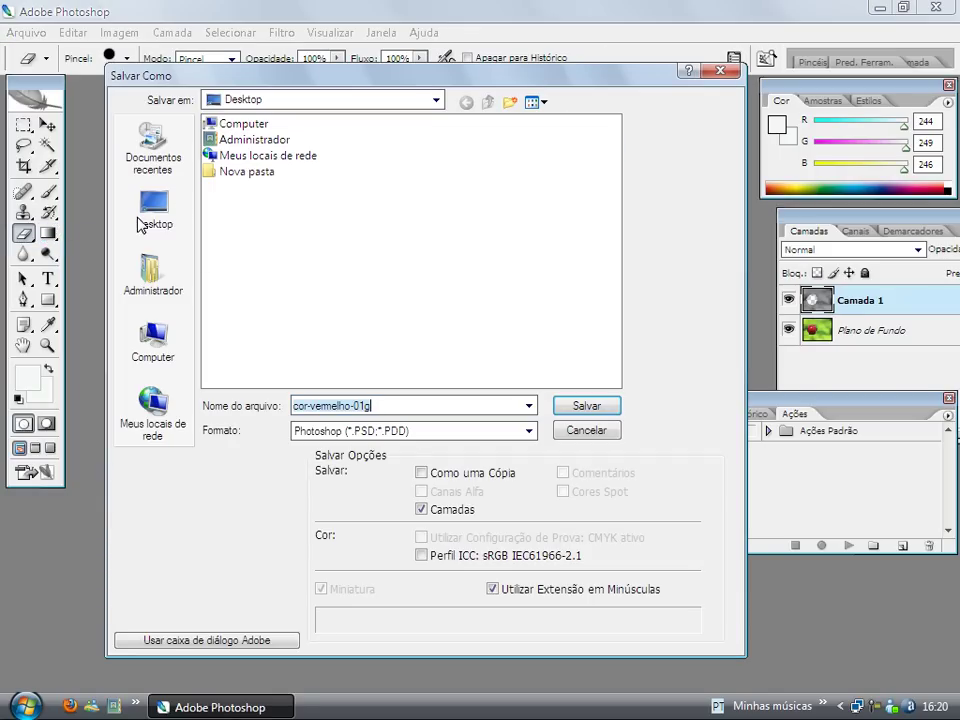
left_click(154, 210)
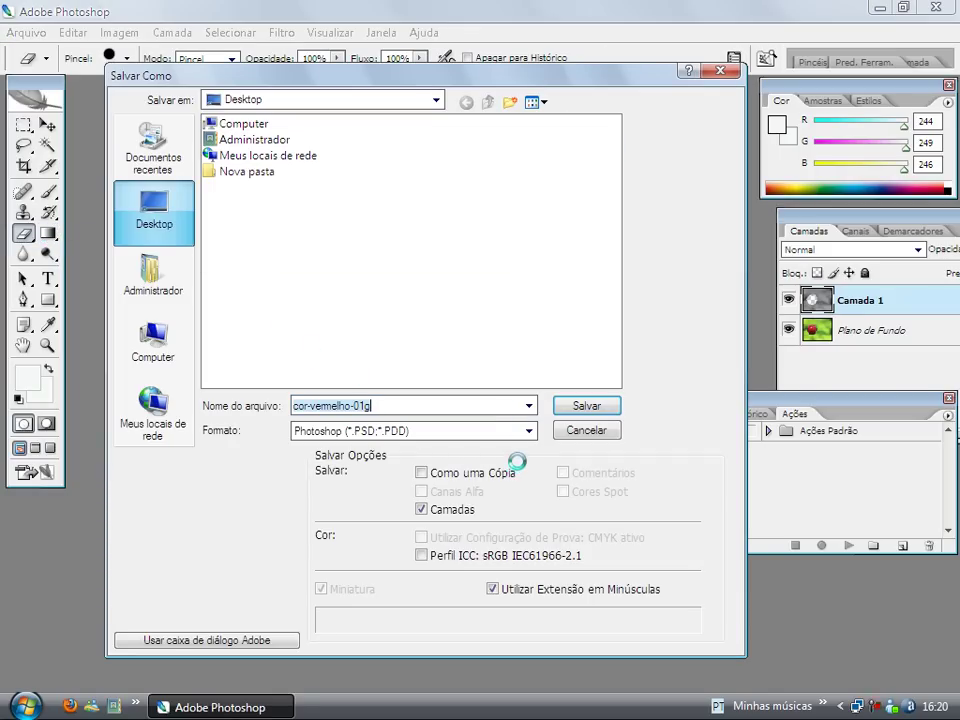
left_click(527, 431)
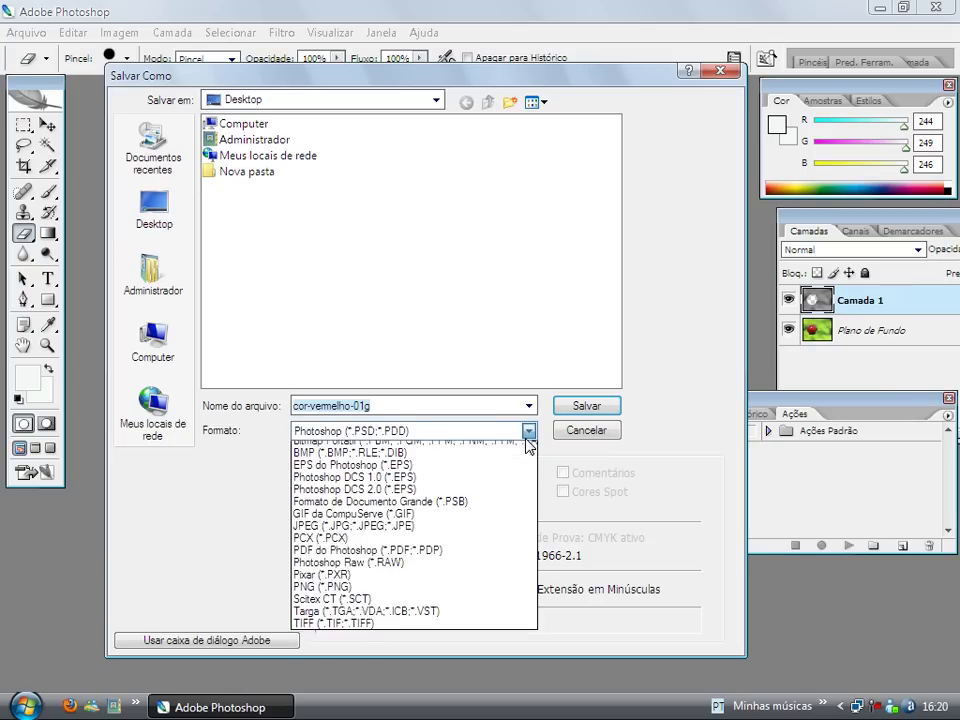
left_click(353, 558)
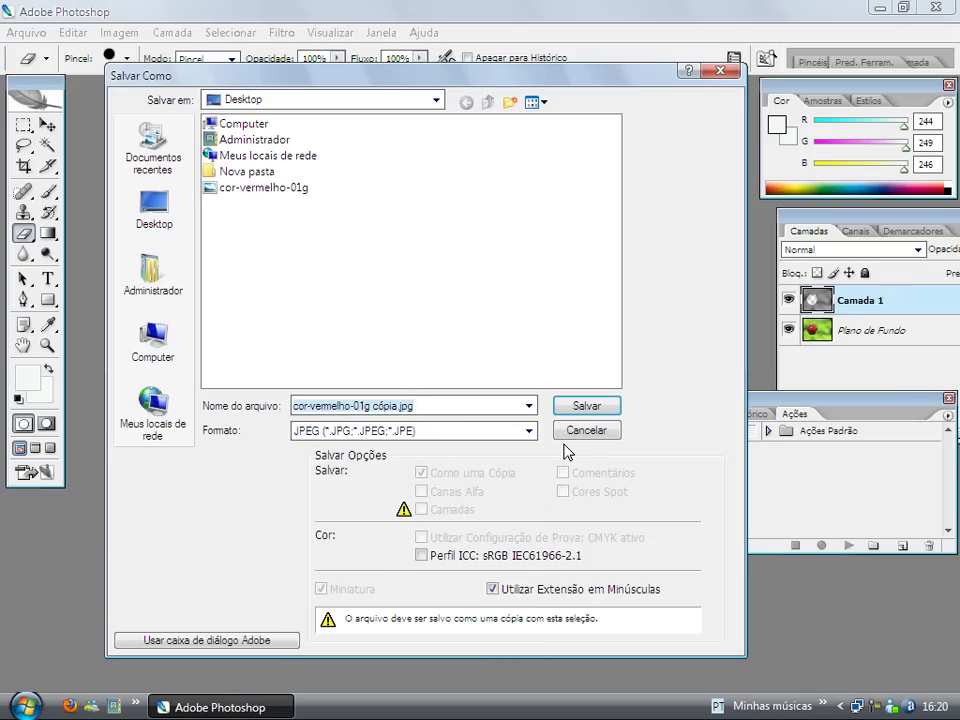
type("maçã")
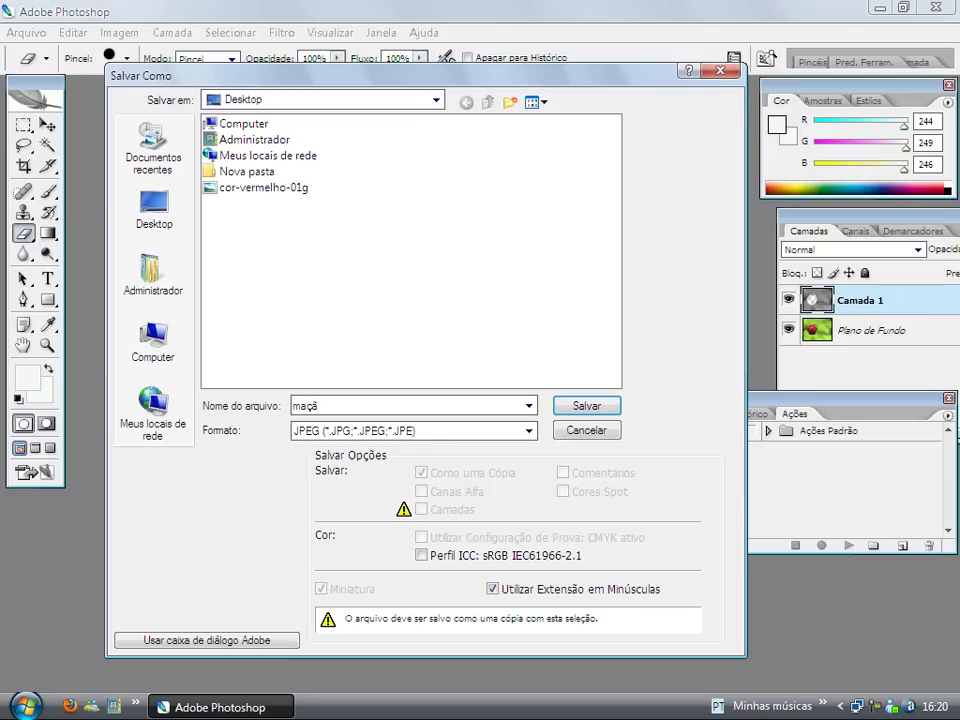
type(" pronta")
key("Return")
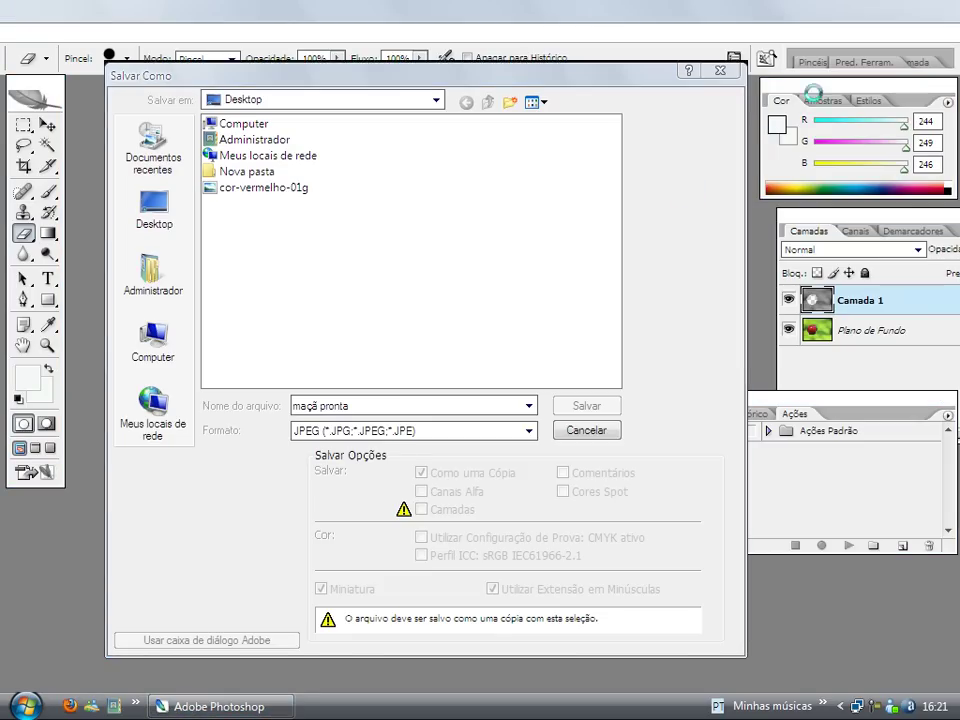
left_click(879, 8)
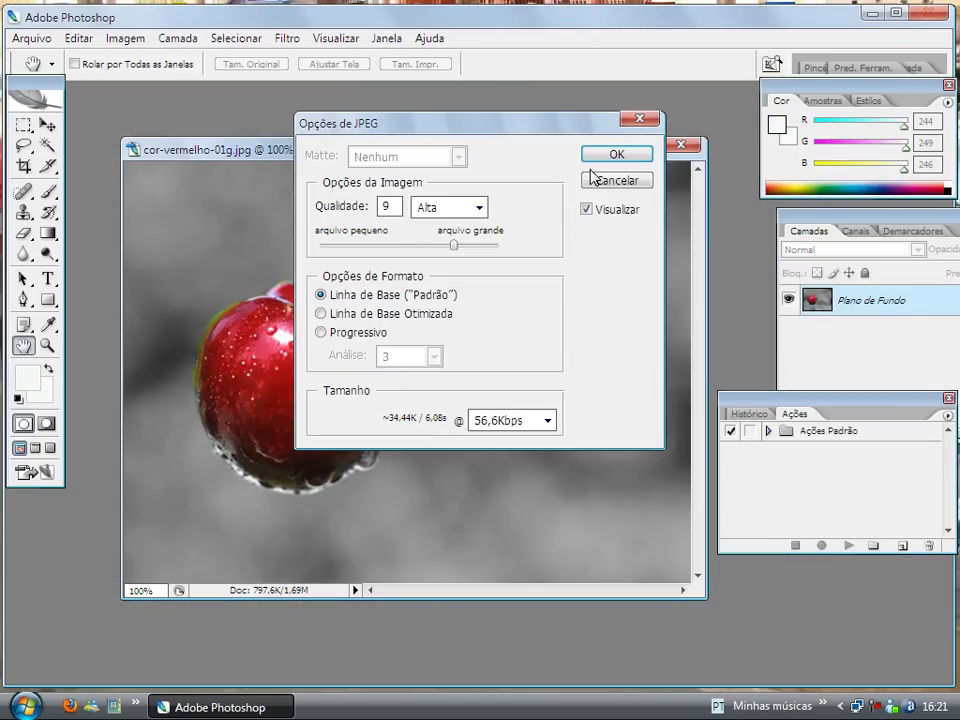
left_click(598, 157)
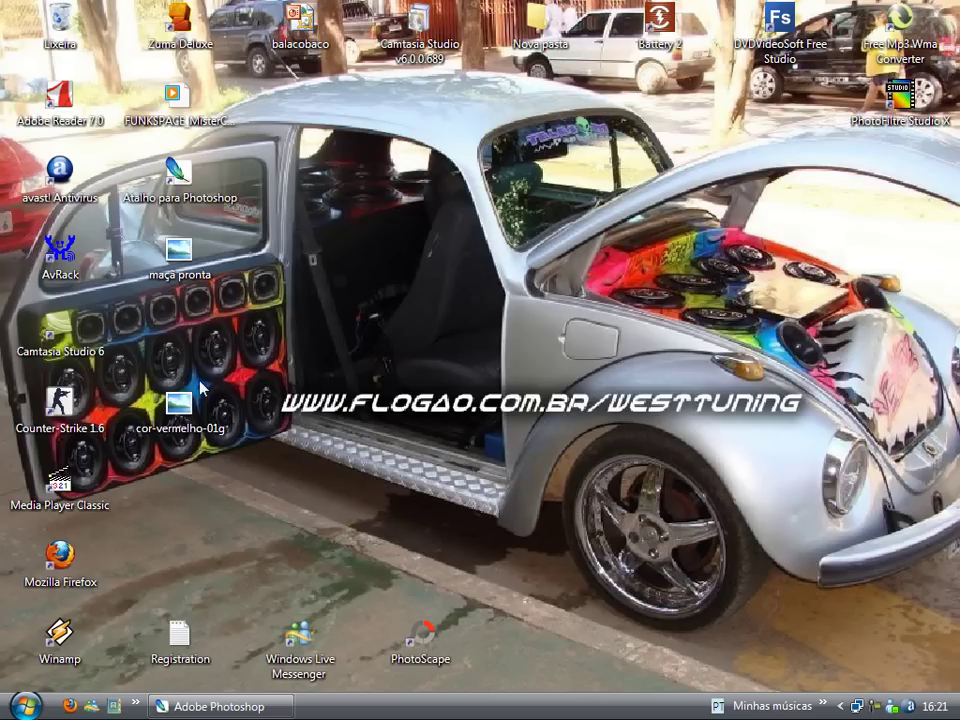
Preview maçã pronta in Windows Picture and Fax Viewer, then close the viewer.
double_click(178, 255)
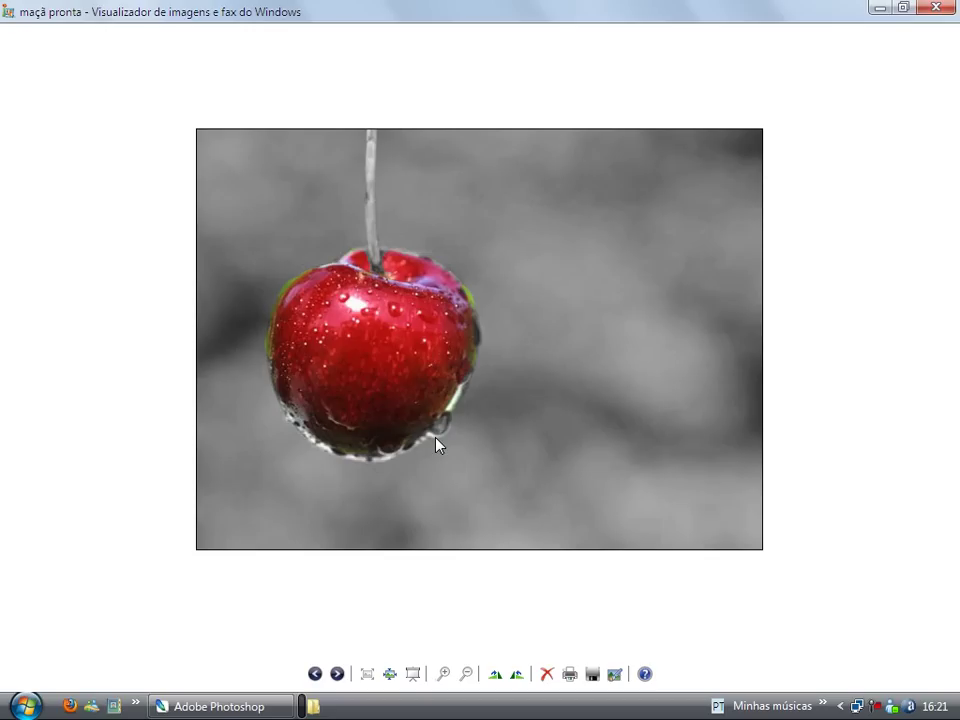
left_click(942, 9)
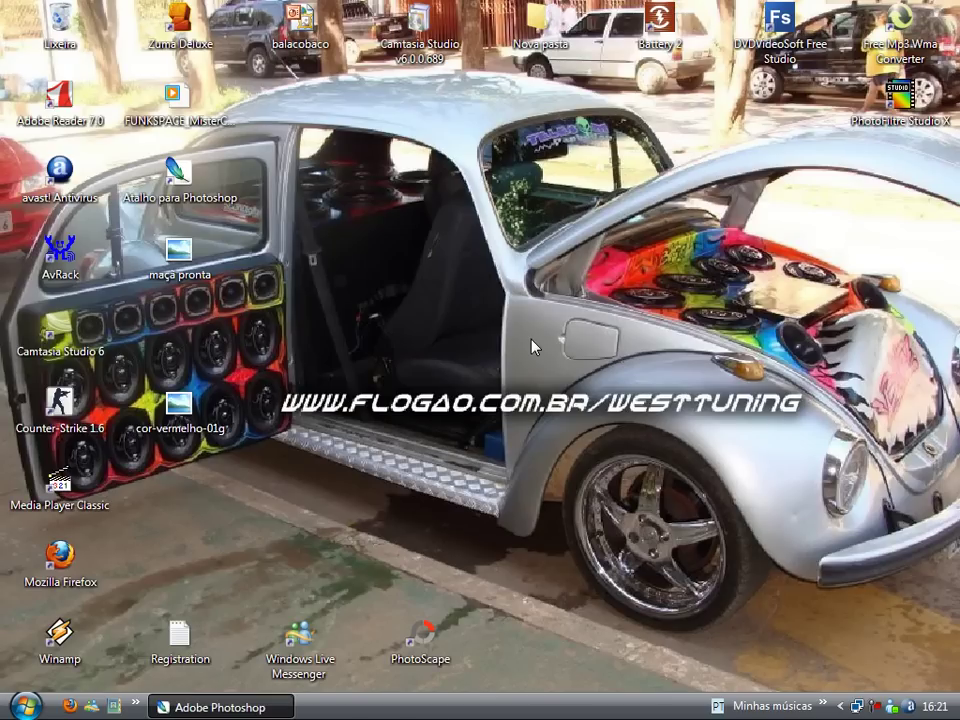